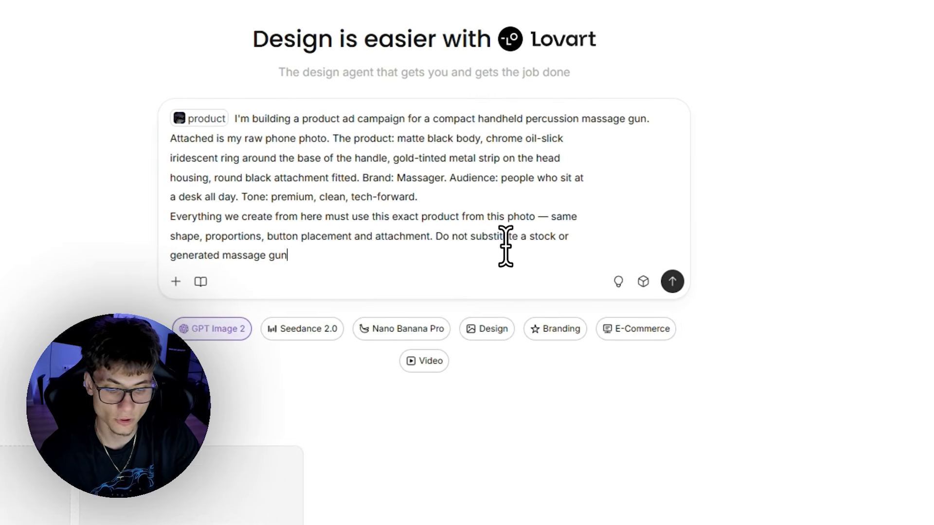
Step: Add a paragraph to the campaign brief forbidding changes to the product, invented logos, extra text, warped edges or duplicated parts, and submit the brief
key(shift+Return)
key(shift+Return)
text(on't change the product's shape, proportions, seams, button placement or attachment. No invented logos, no extra text, no warped edges or duplicated parts.)
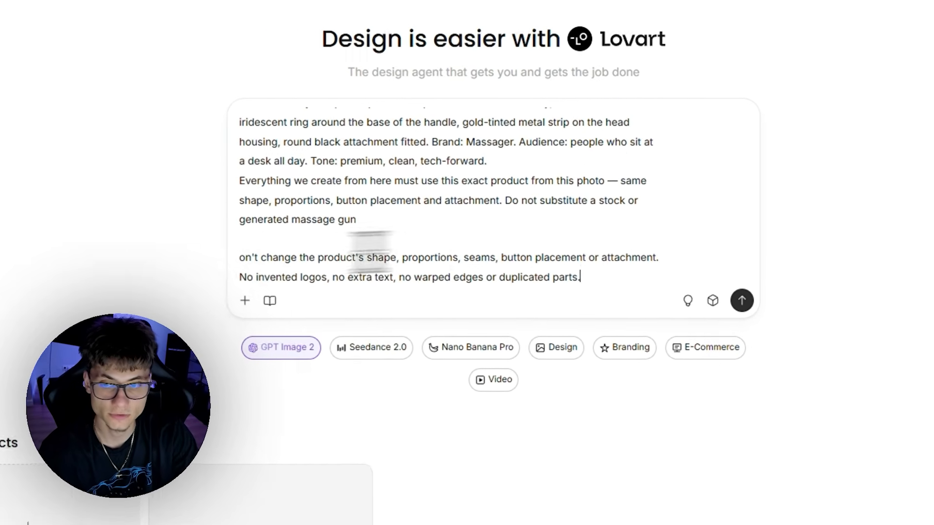
click(240, 258)
text(D)
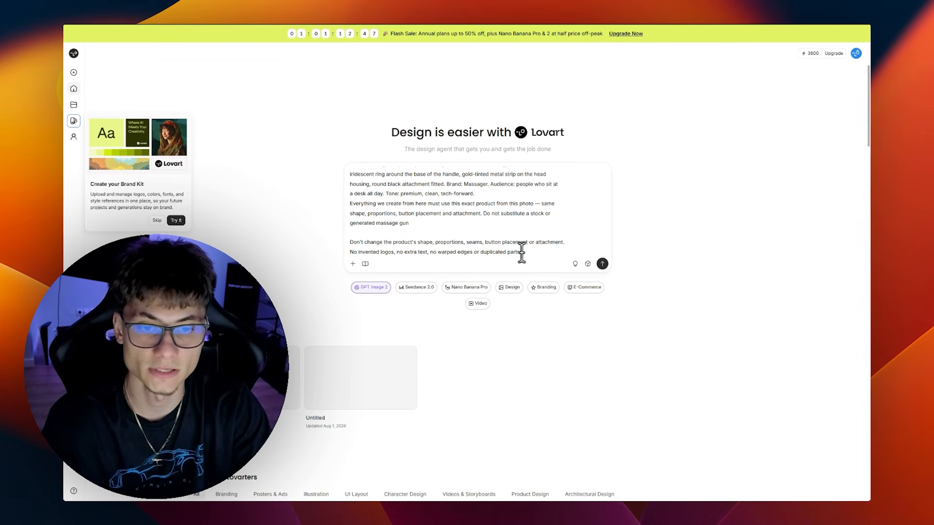
scroll(510, 243, up, 5)
scroll(467, 236, down, 5)
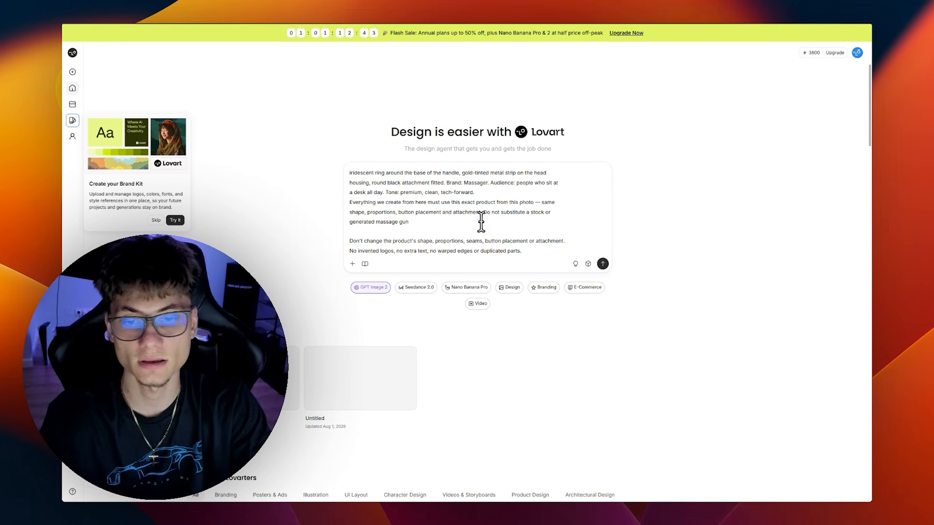
scroll(489, 210, up, 2)
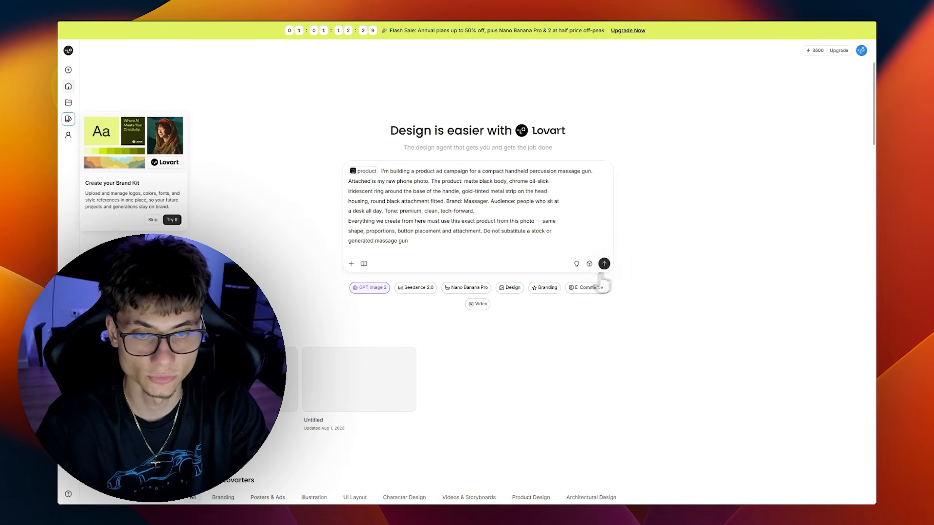
click(604, 264)
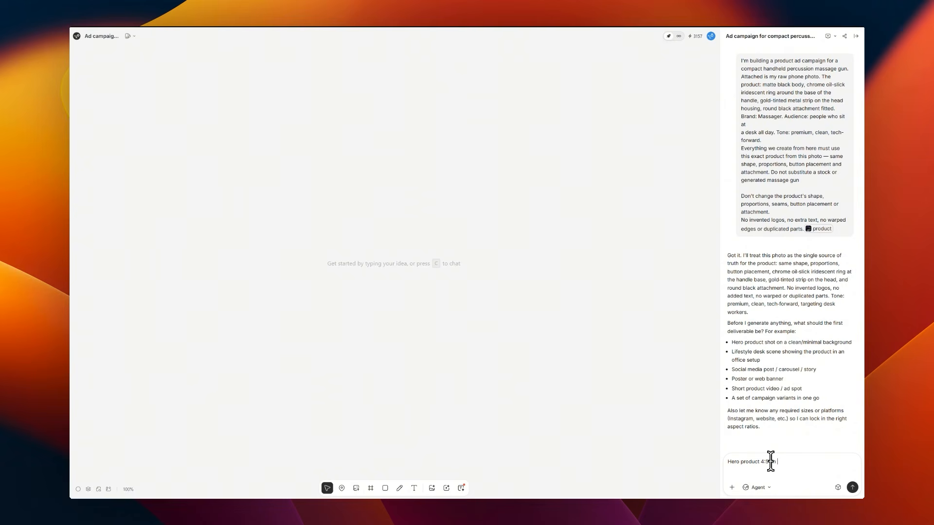
Step: Finish and send the reply requesting a 4:5 hero product shot on a clean minimal background
text(mal backroun)
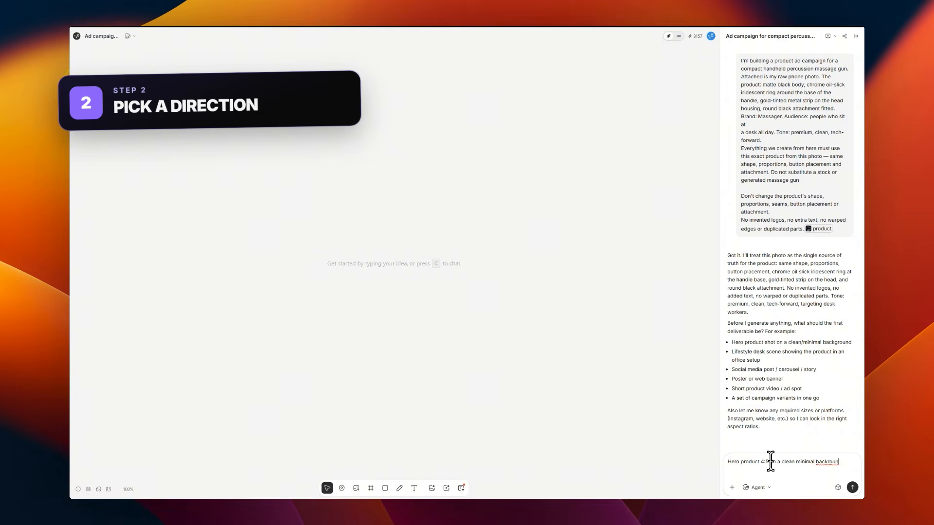
key(BackSpace)
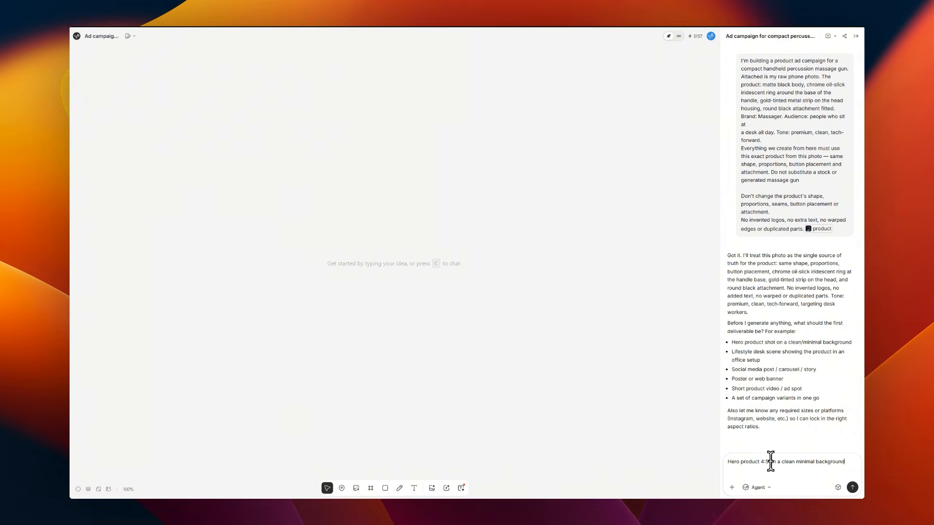
text(nd)
key(Return)
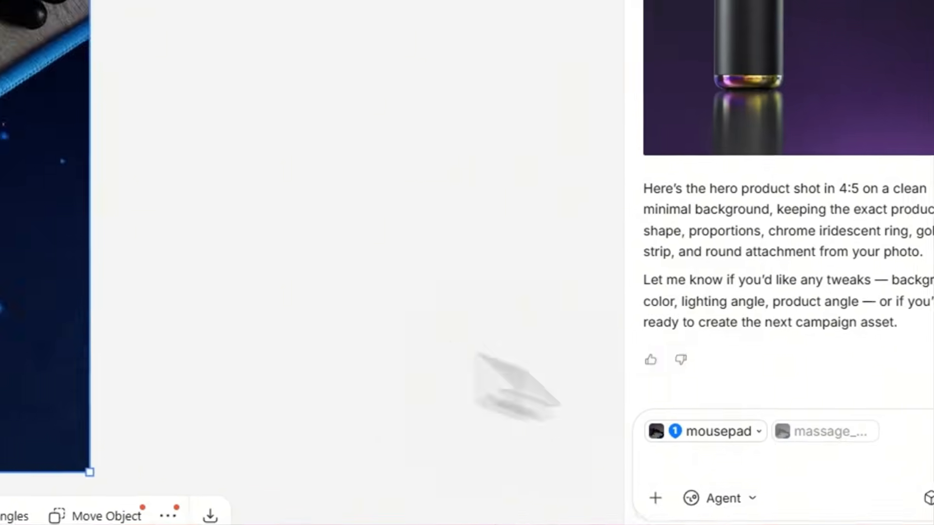
Step: Mark the blue mouse pad in the raw desk photo as the edit target and ask the agent to remove it
click(696, 441)
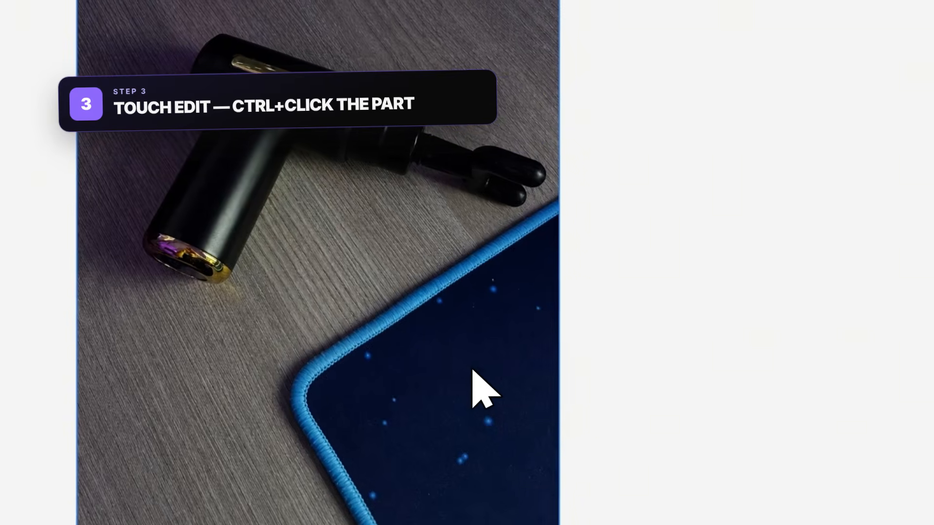
ctrl+click(138, 267)
click(830, 458)
key(BackSpace)
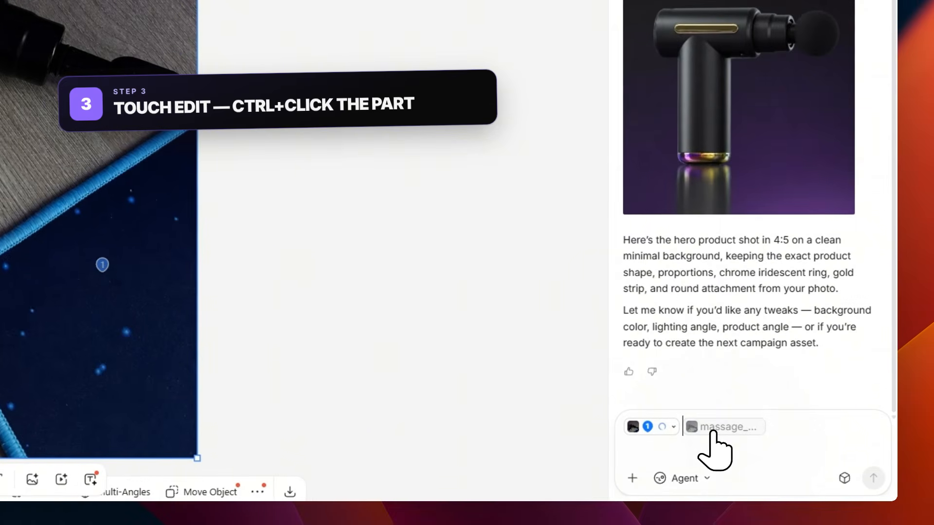
click(680, 429)
click(688, 430)
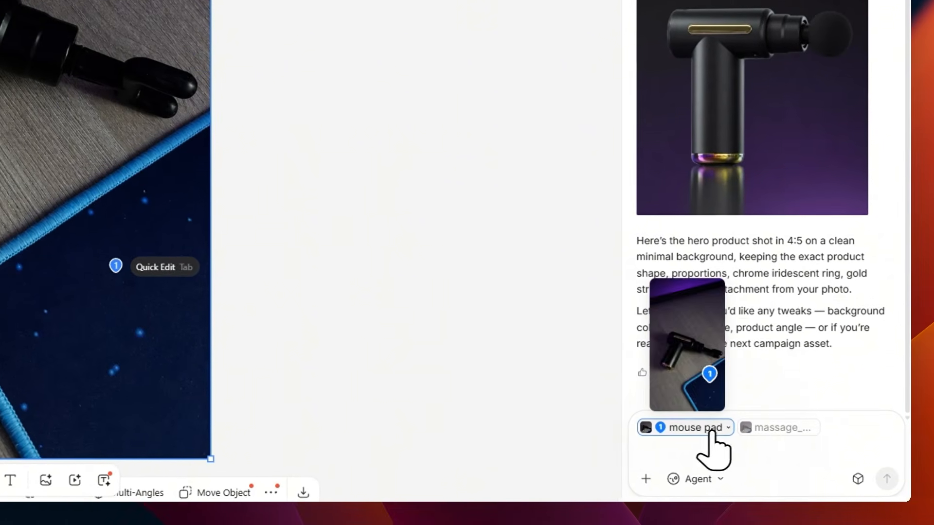
key(BackSpace)
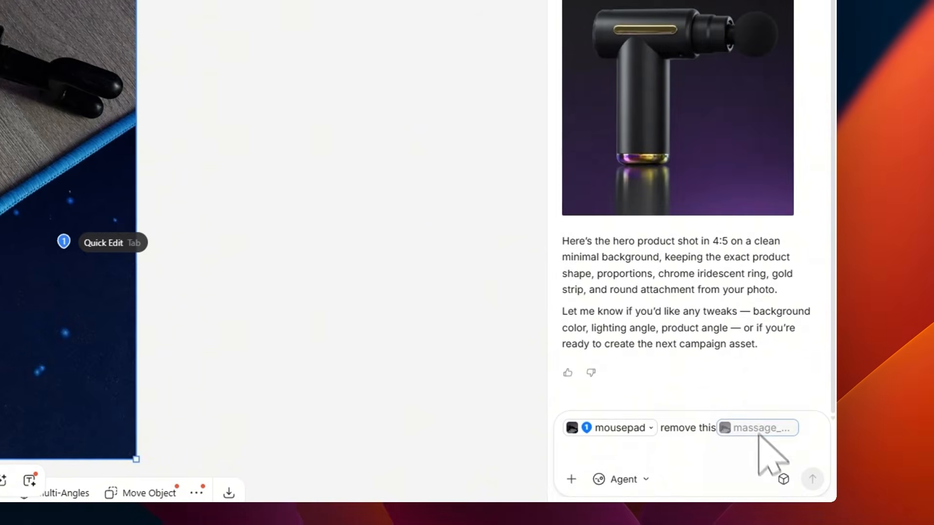
click(632, 426)
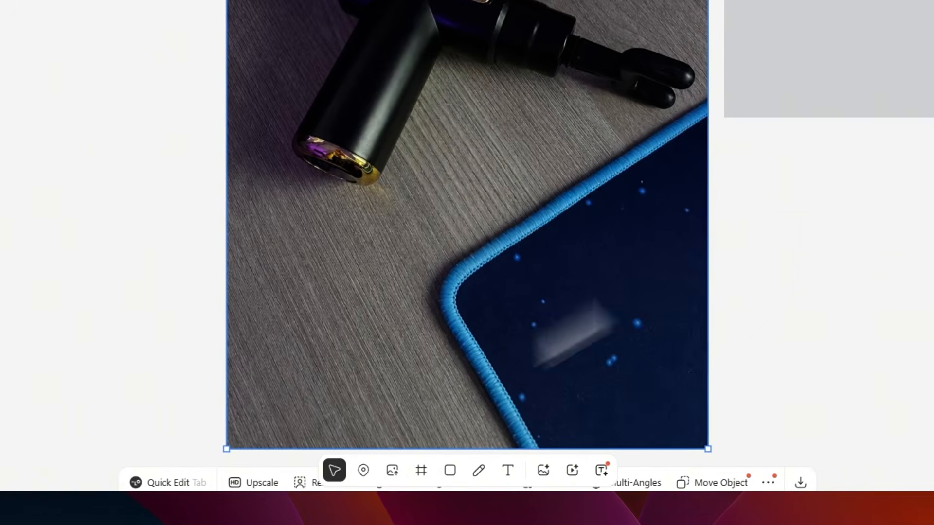
Step: Start Move Object on the desk photo without the mouse pad and outline the massage gun as the object
click(335, 471)
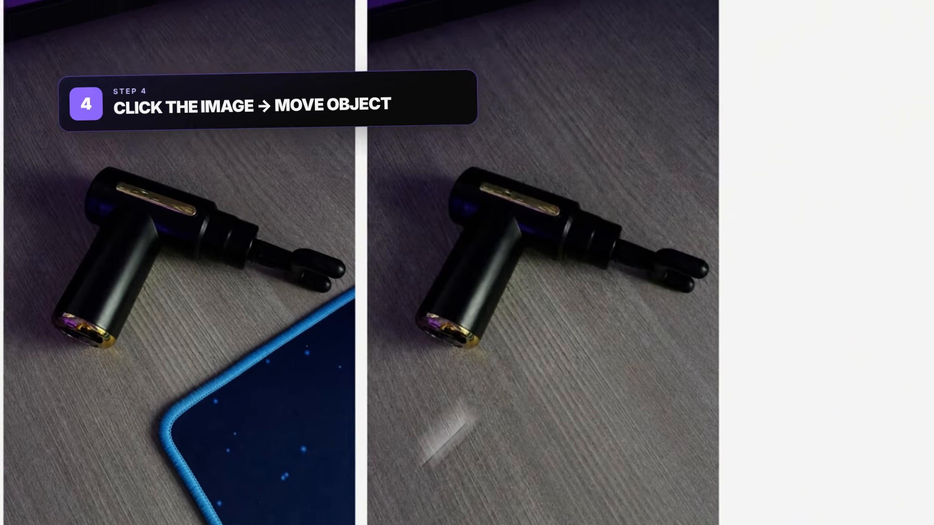
click(493, 455)
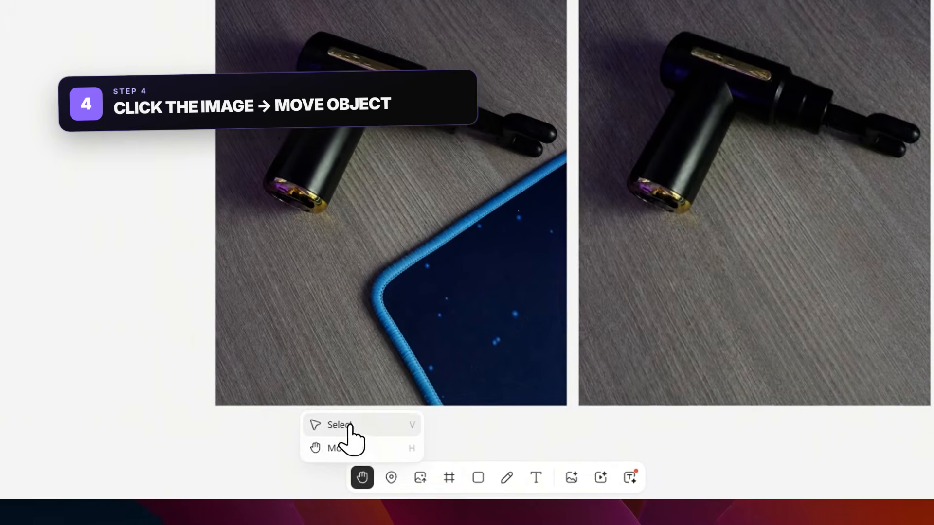
click(311, 412)
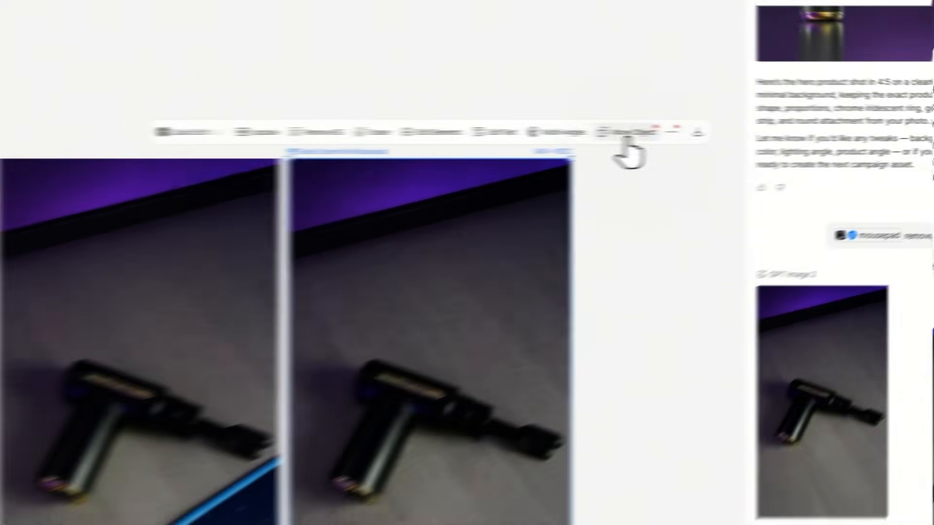
click(671, 63)
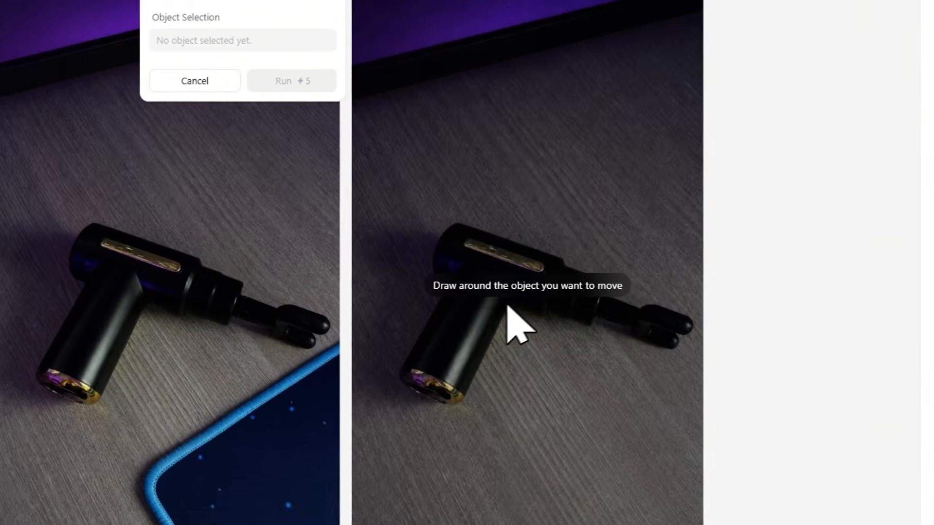
mouse_move(375, 159)
mouse_down()
mouse_move(628, 434)
mouse_move(699, 465)
mouse_up()
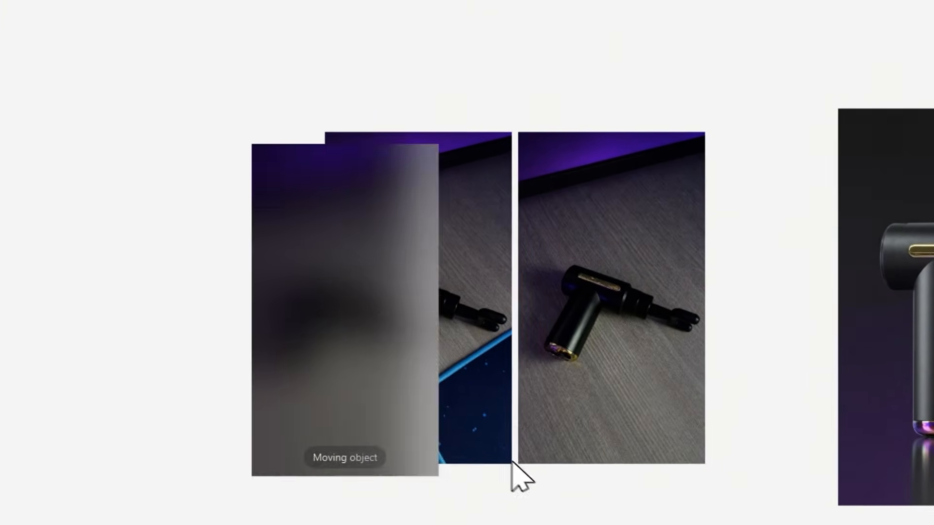
Step: Reposition the image being generated on the canvas, away from the original photo
drag(512, 462, 664, 466)
scroll(749, 209, down, 4)
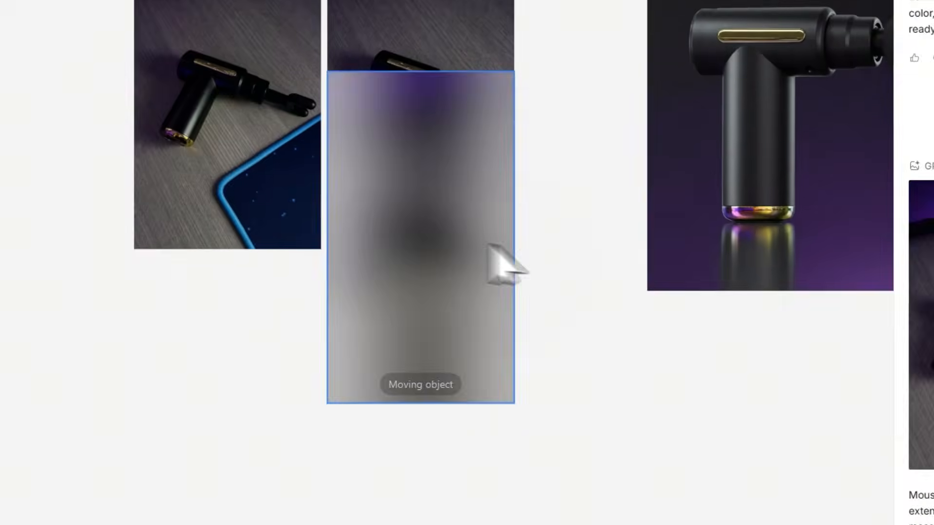
drag(489, 245, 494, 346)
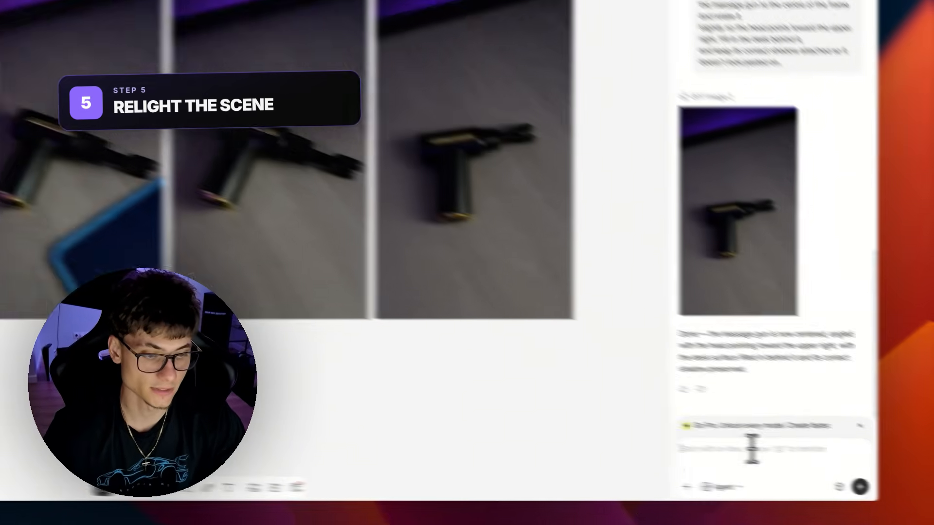
Step: Ask the agent to relight the scene, keeping the wooden desk, replacing the purple RGB cast with clean neutral studio light and preserving the product colours
text(Relight the scene. Keep the same wooden desk but replace the purple RGB cast with clean neutral studio light: soft key from the upper left, a thin rim highlight along the top edge of the barrel so the chrome ring and gold strip catch light, and a soft contact shadow beneath. Preserve the true product colours — matte black body, iridescent chrome, gold accent.)
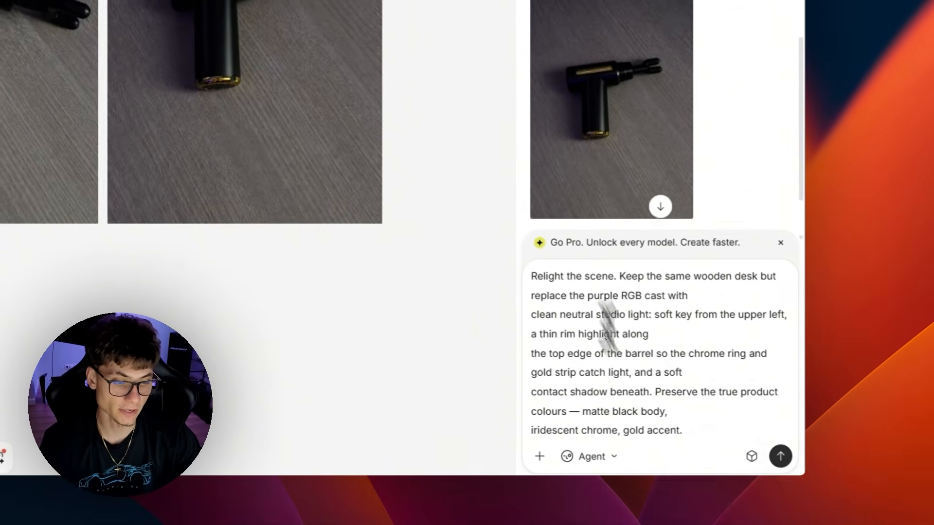
click(780, 456)
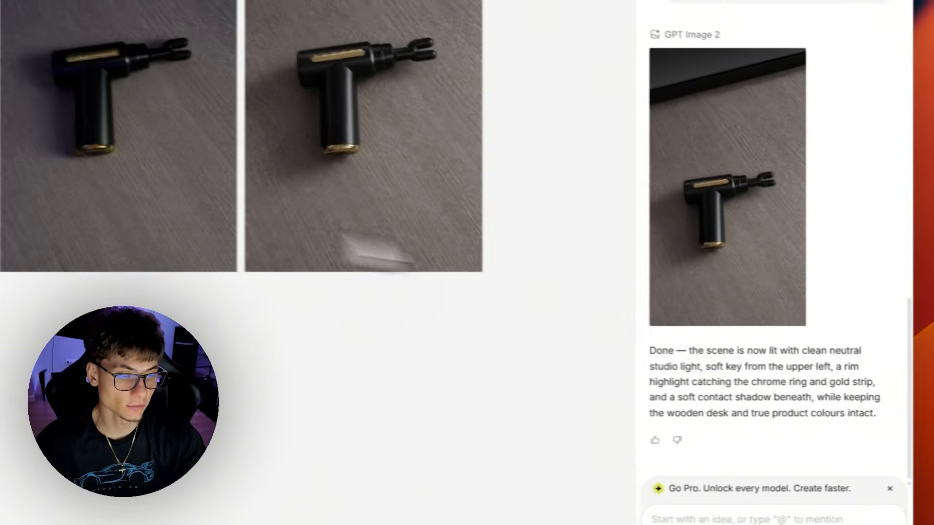
drag(712, 365, 825, 365)
click(829, 366)
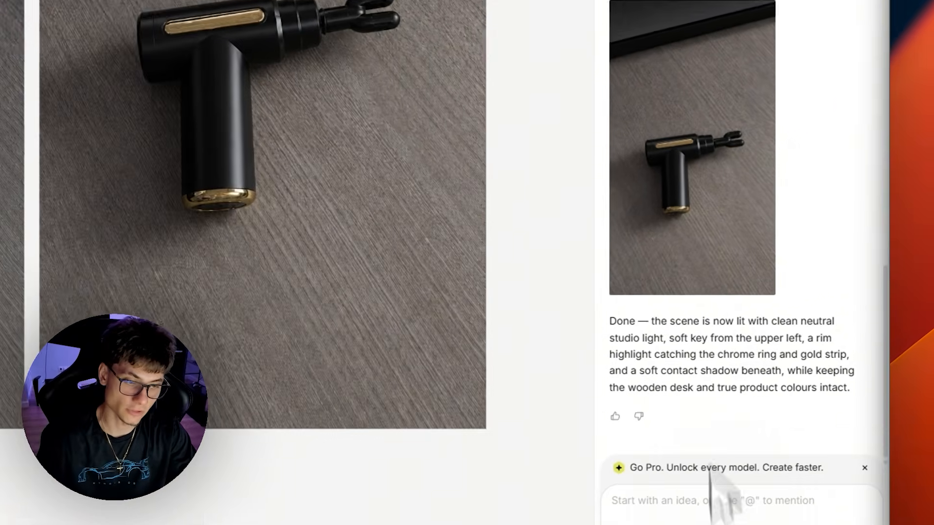
Step: Request a 4:5 hero ad on a dark seamless surface with violet gradient, headline, subhead, lower-right price badge and editable text layers
click(719, 503)
text(Turn this into a hero product ad. 4:5 vertical. Product centred on a dark seamless surface with a soft violet gradient falling off behind it. Add a headline in the top third, a one-line subhead beneath it, and a small price badge in the lower right. Keep every text element on its own editable layer)
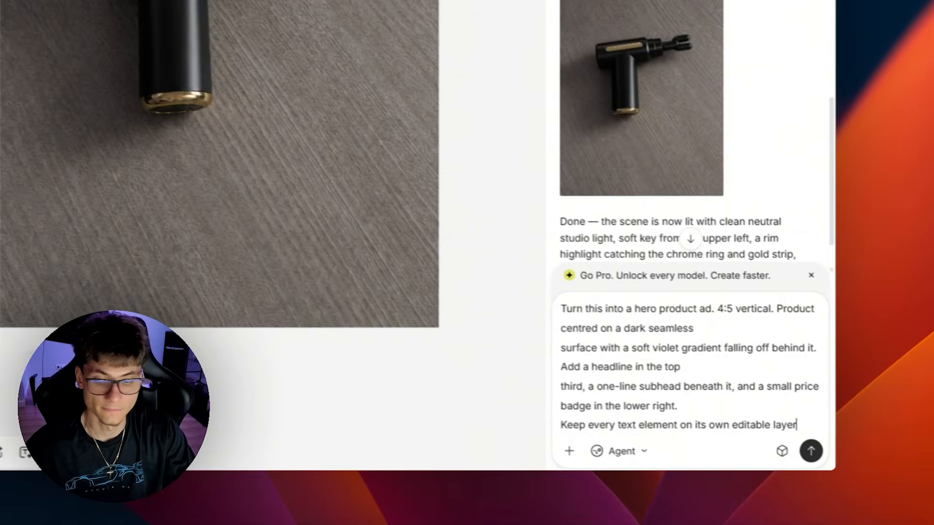
click(809, 449)
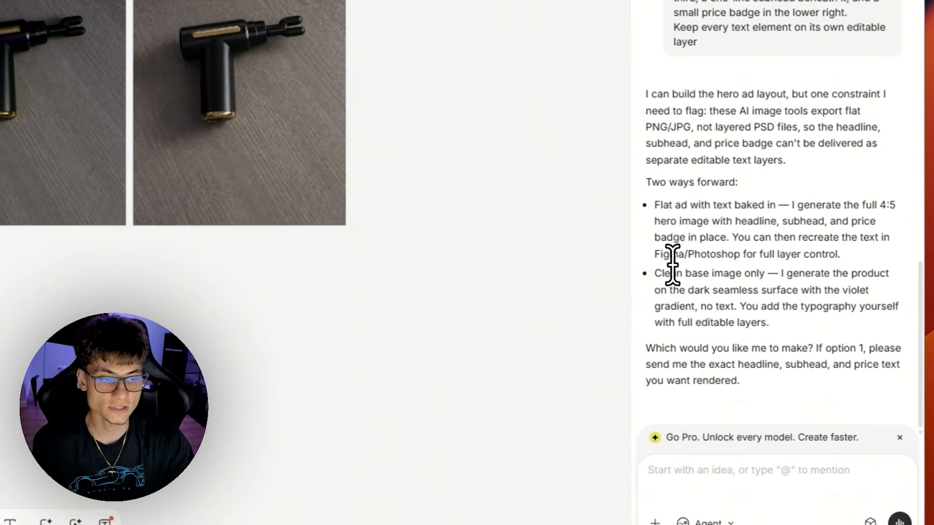
Step: Answer the agent's layout question by choosing the "flat ad" option
click(719, 471)
text(flat ad)
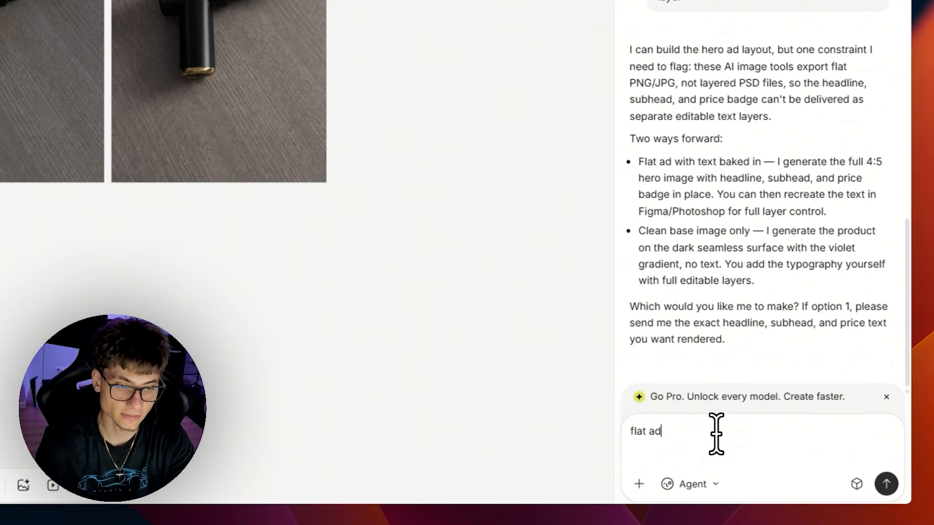
key(Return)
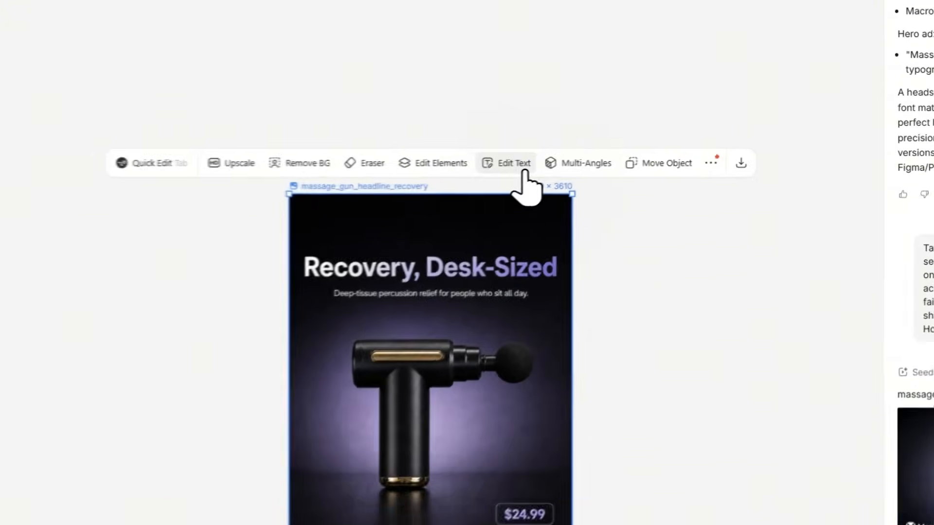
Step: Open text editing for the "Recovery, Desk-Sized" ad image and set its headline to "Massage, NOW"
click(529, 138)
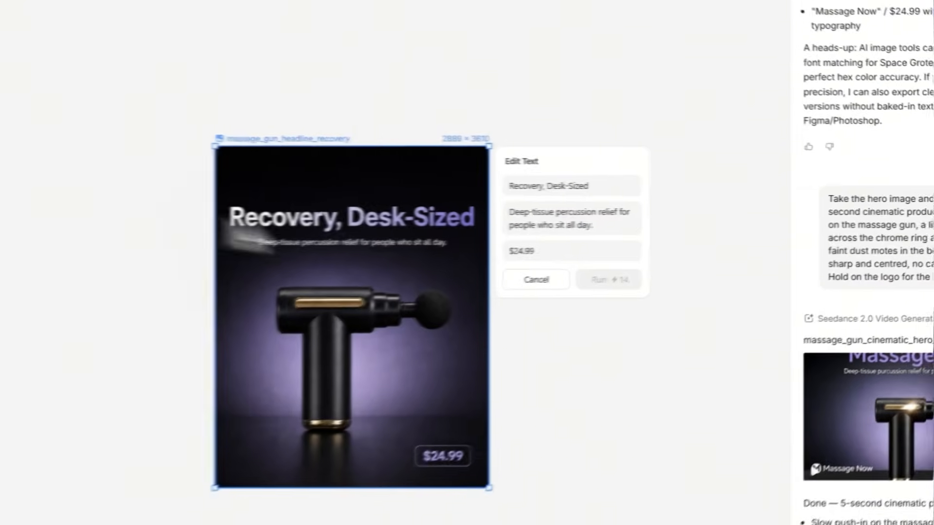
triple_click(596, 194)
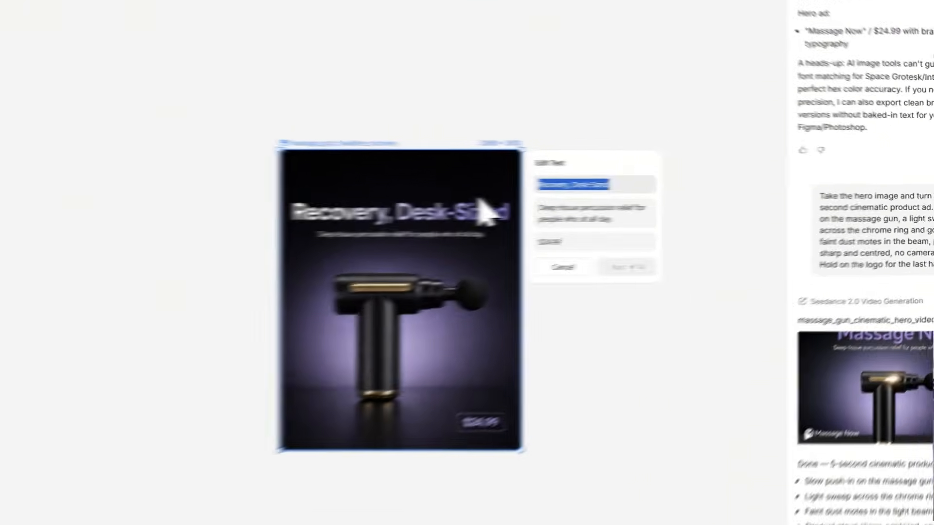
scroll(529, 185, up, 3)
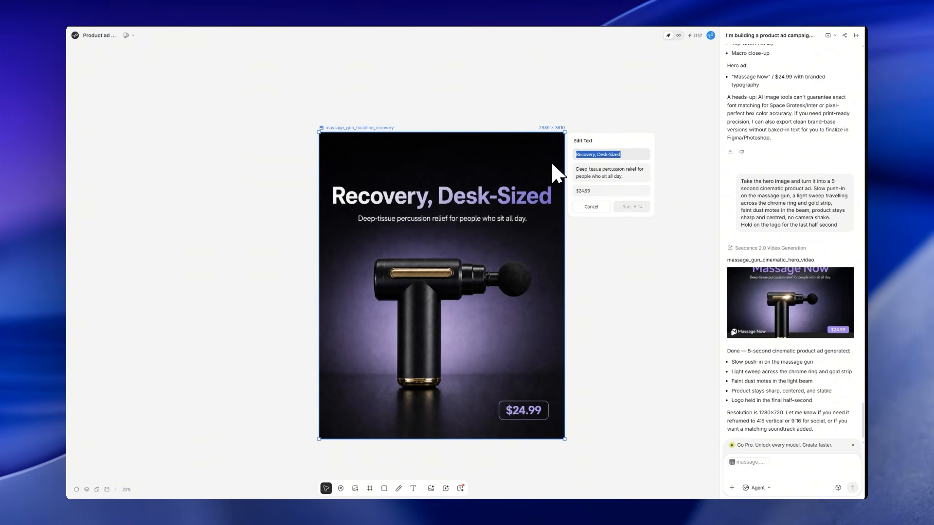
text(Massage)
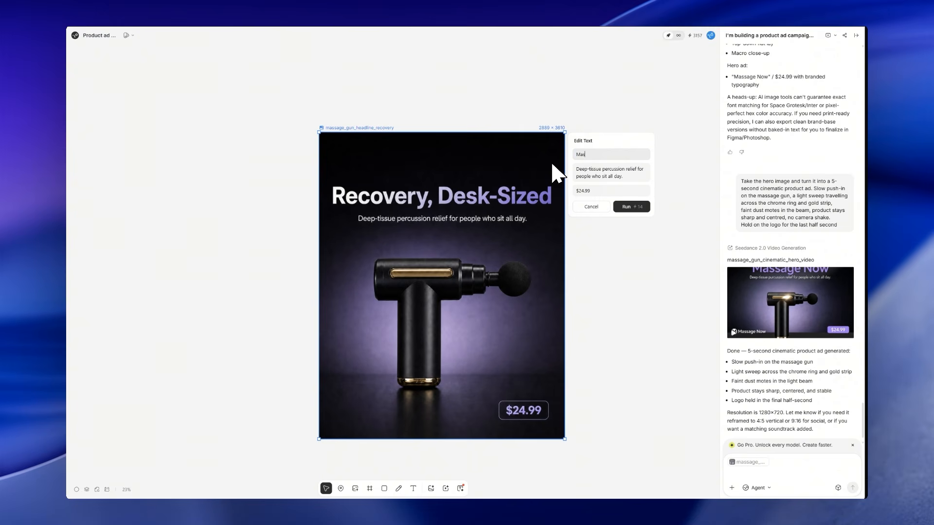
text(, NOW)
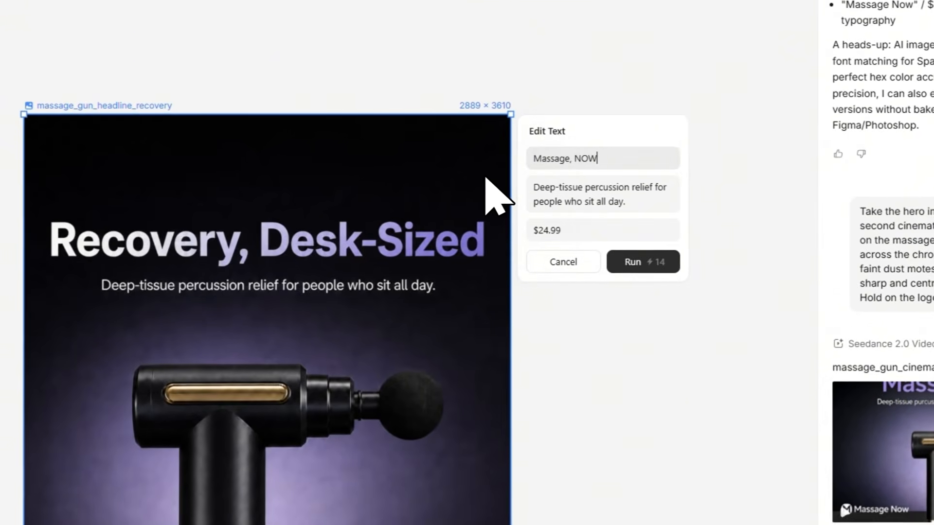
Step: Clear the ad's subheading text and run the text edit
drag(626, 202, 534, 187)
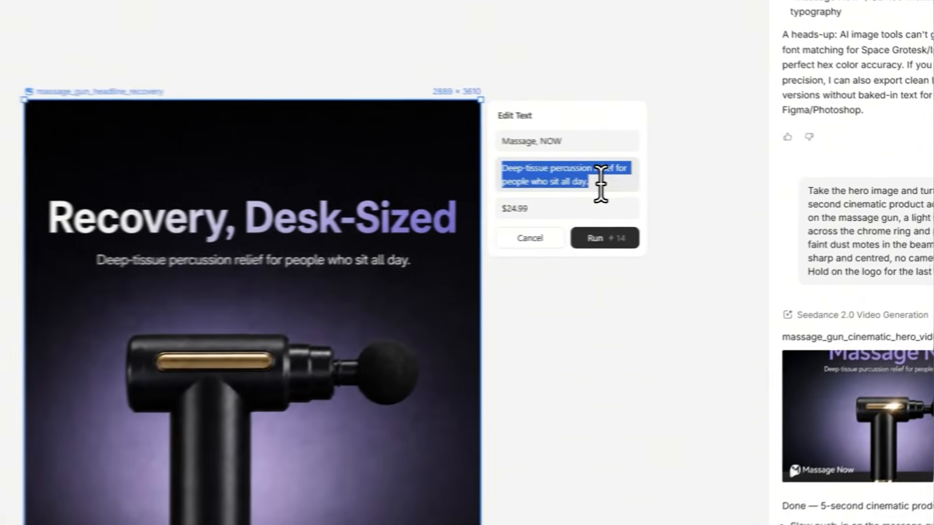
key(BackSpace)
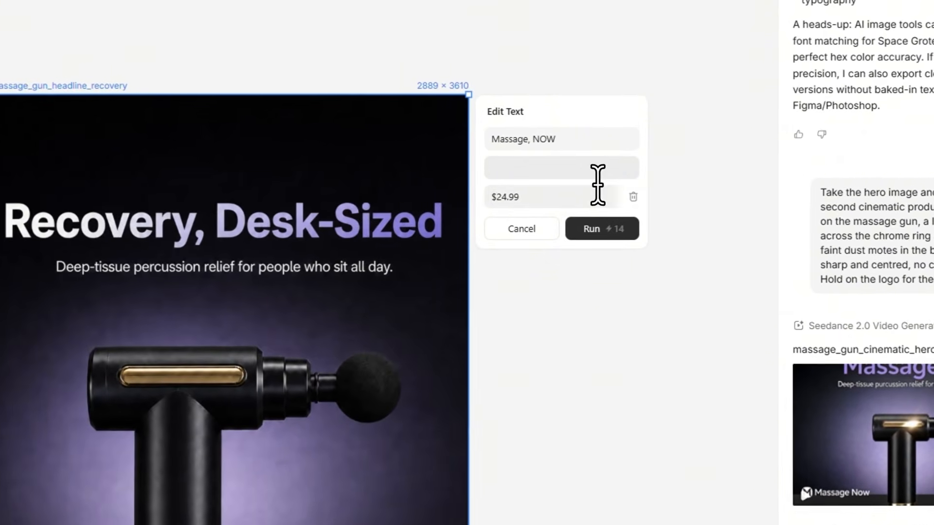
click(594, 229)
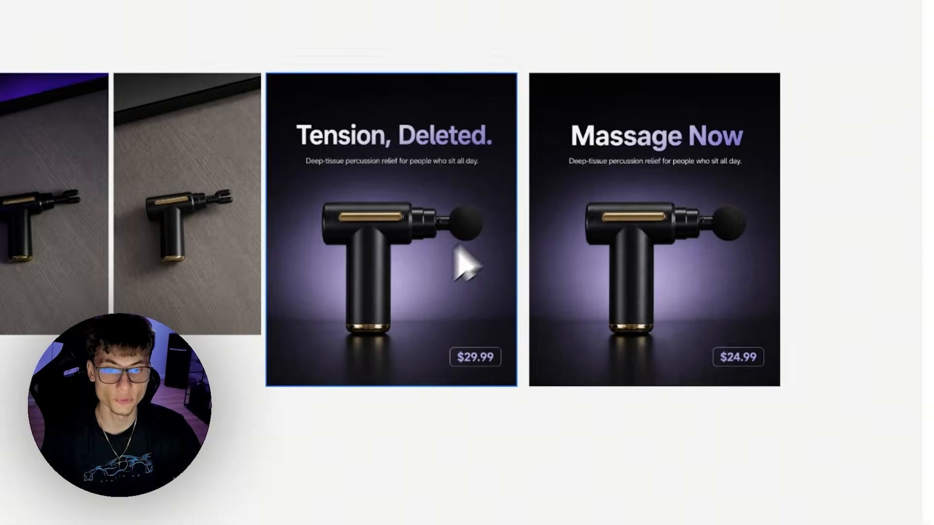
Step: Attach the "Massage Now" ad and request the same layout with alternate headlines "Tension, Deleted.", "Knots Don't Stand a Chance" and "Recovery, Desk-Sized", nothing else changed
click(665, 72)
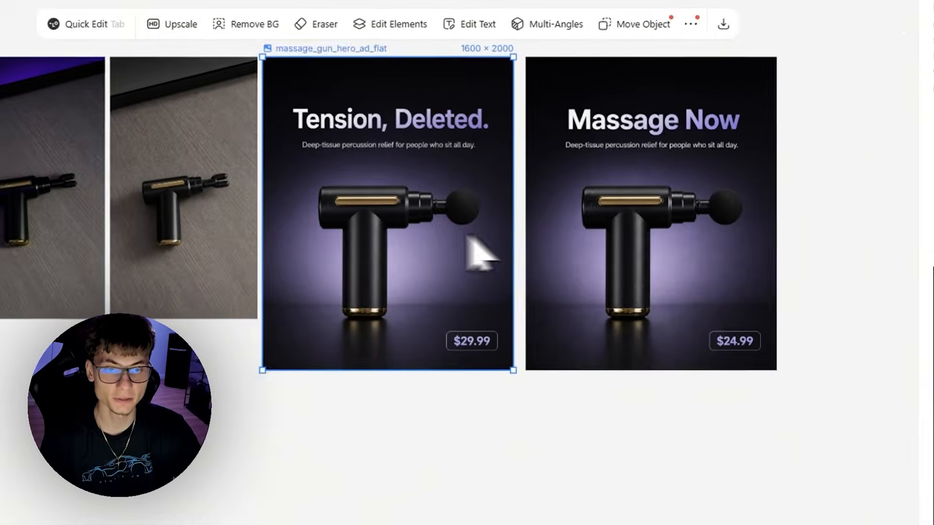
click(768, 130)
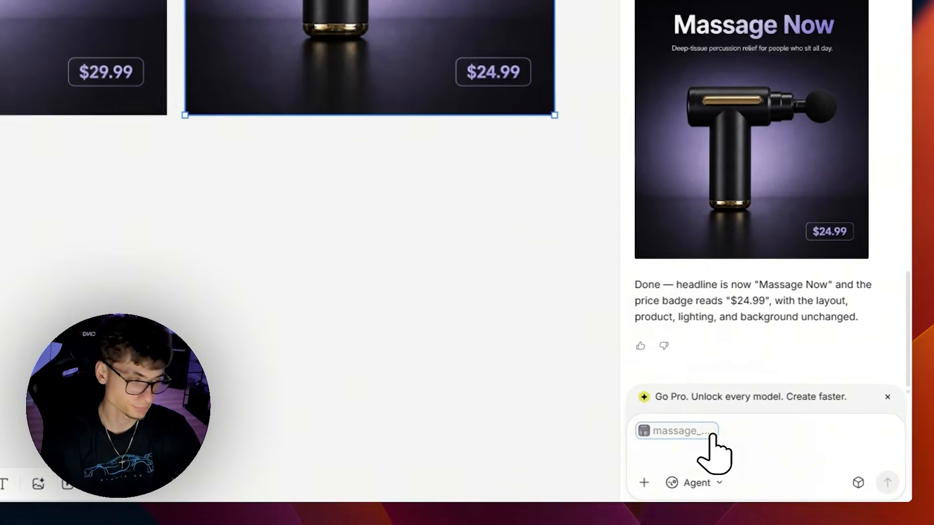
click(773, 511)
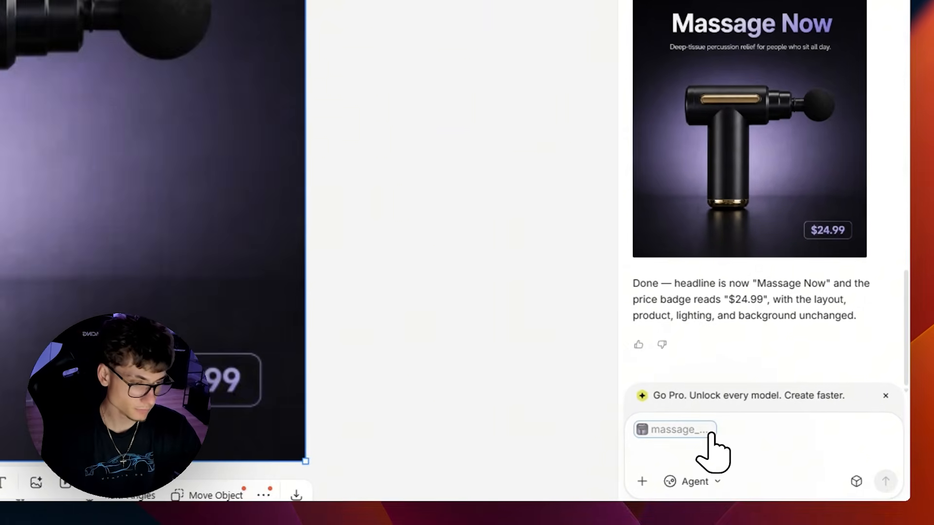
click(827, 513)
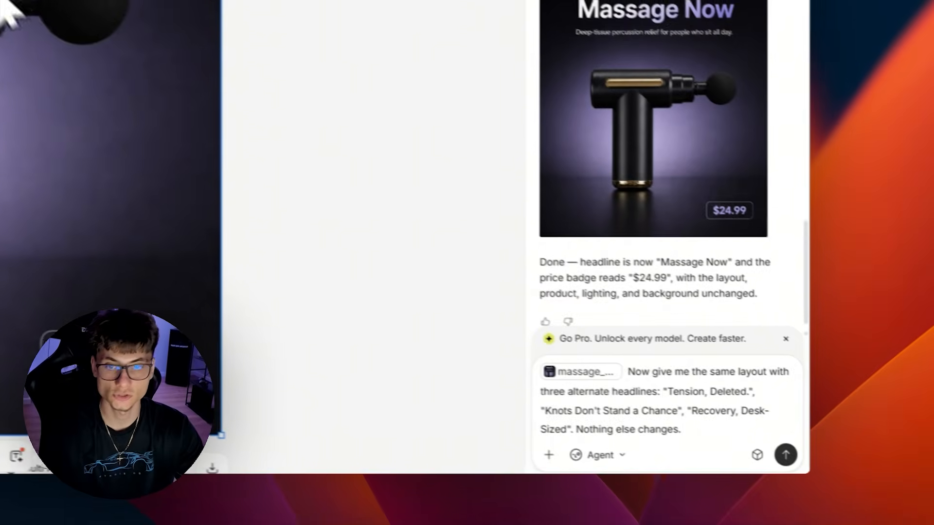
click(782, 452)
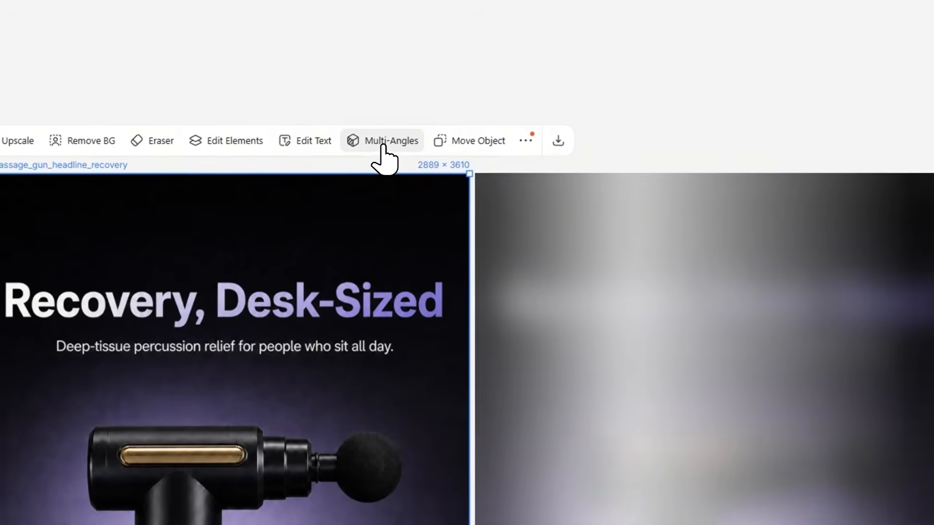
Step: Open Multi-Angles for the "Recovery, Desk-Sized" ad and try rotating and tilting the subject in the preview
click(383, 141)
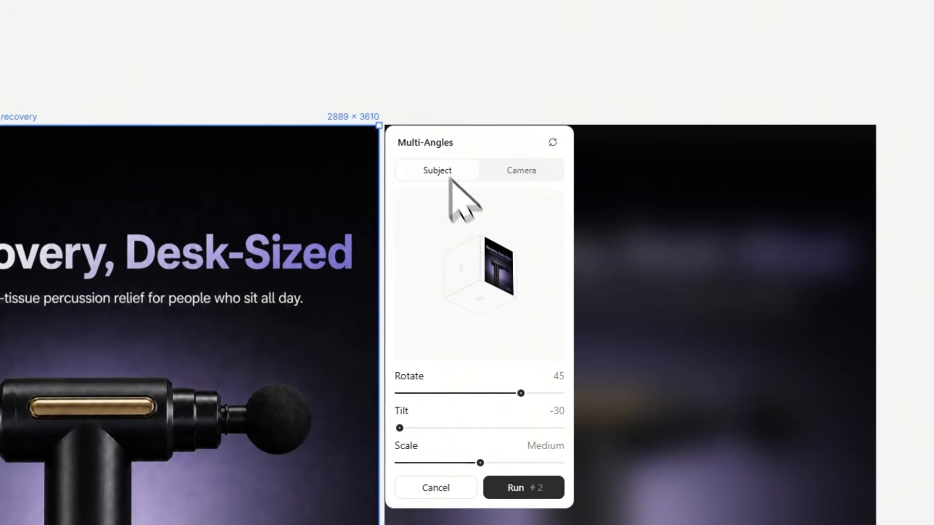
drag(450, 179, 547, 321)
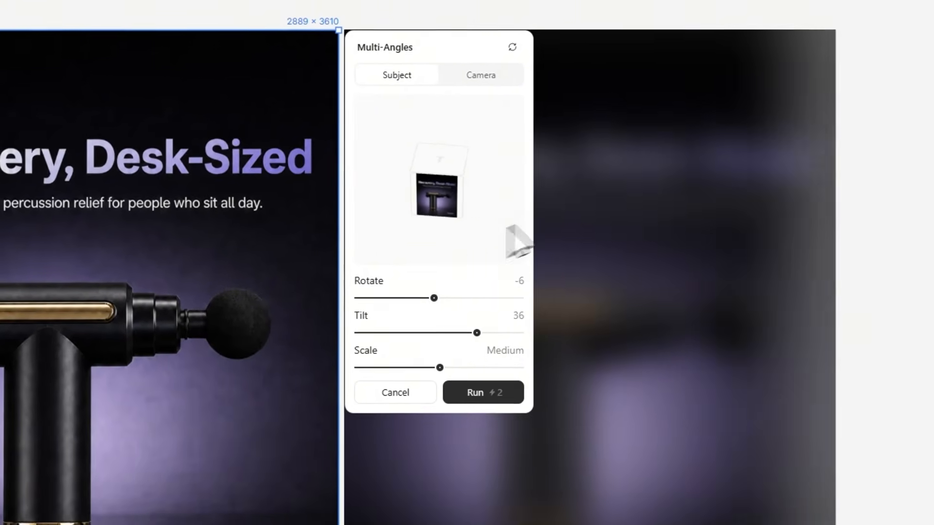
drag(510, 228, 352, 232)
Step: Switch Multi-Angles to camera mode and try several camera rotations, tilts and scales around the ad
click(483, 120)
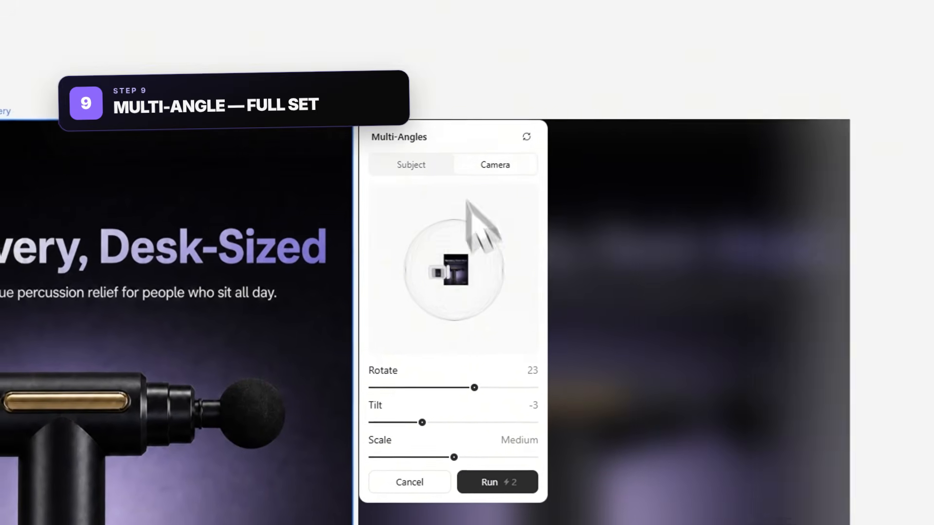
drag(467, 200, 520, 227)
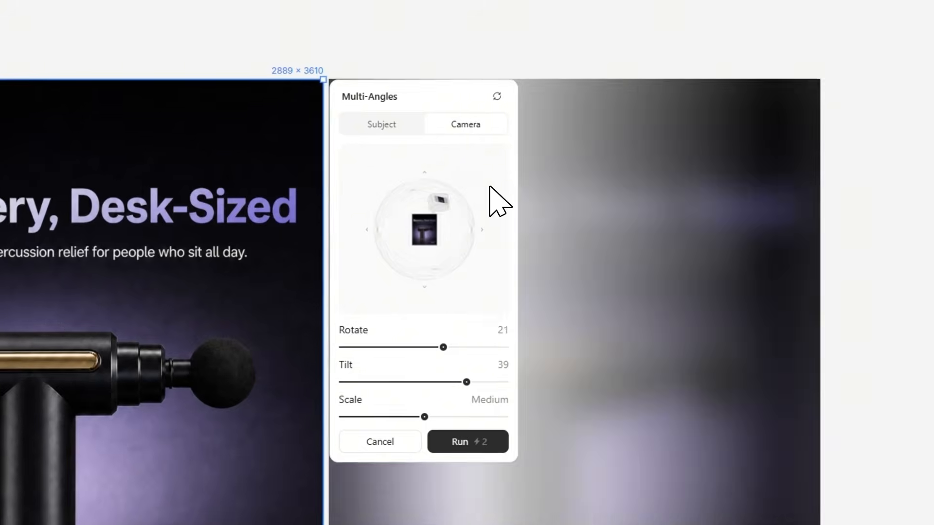
drag(489, 186, 454, 212)
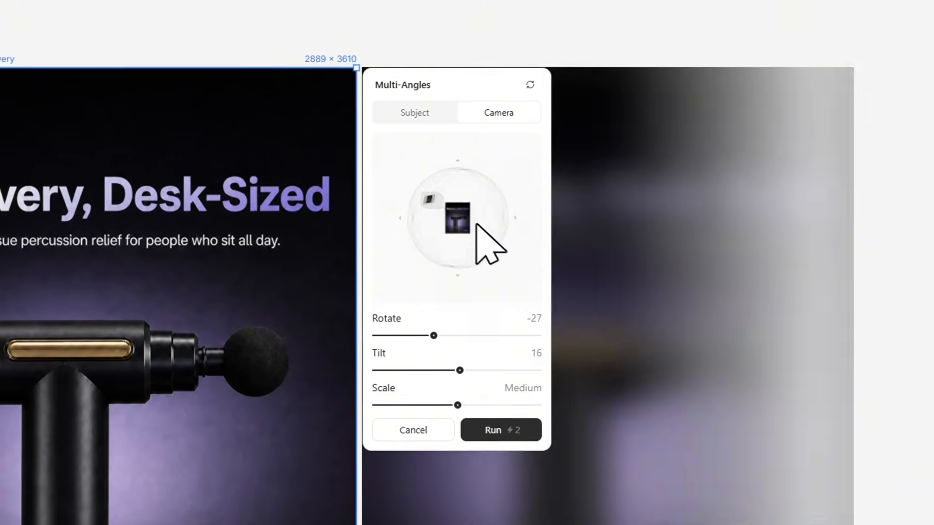
drag(477, 225, 476, 264)
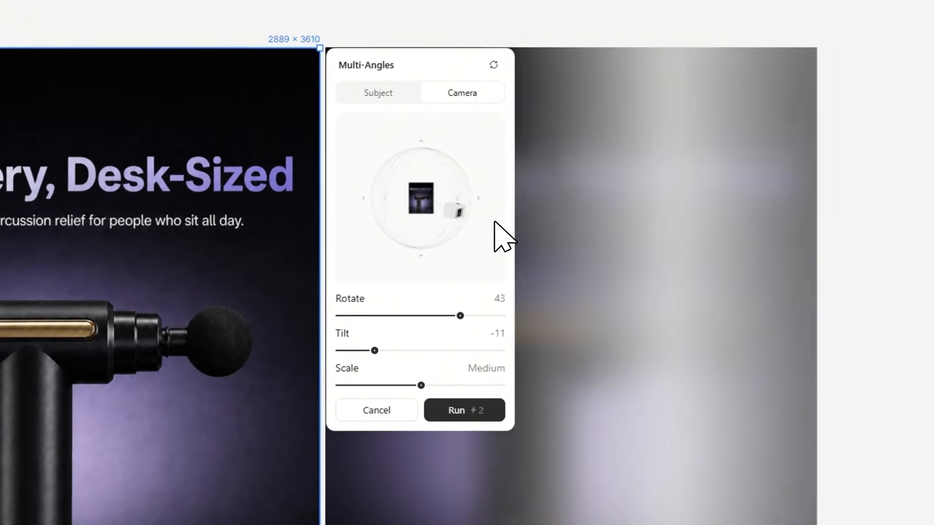
drag(494, 222, 490, 228)
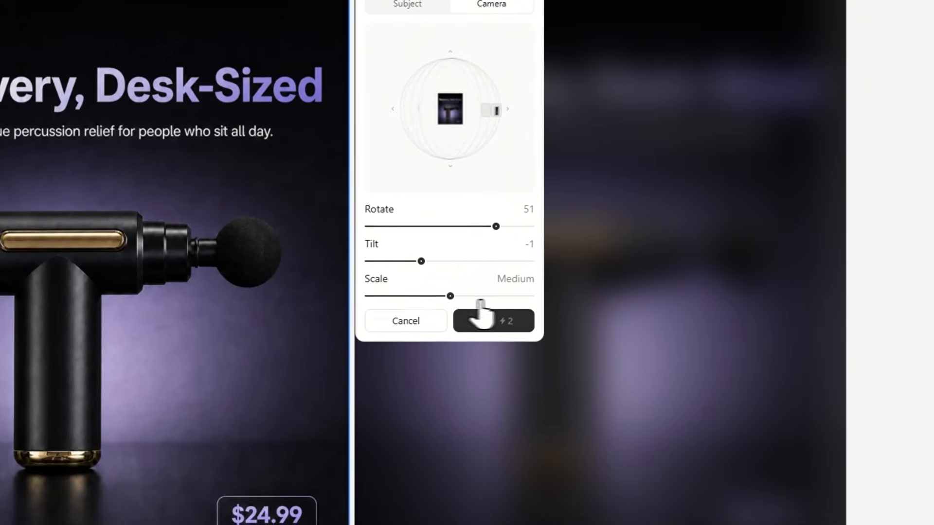
drag(483, 294, 332, 295)
drag(462, 153, 436, 122)
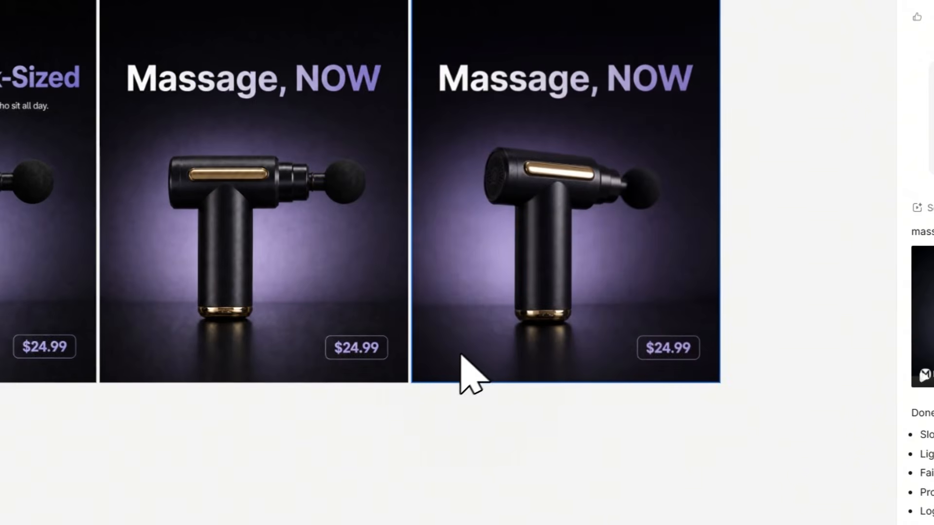
Step: Generate another angle of the three-quarter "Massage, NOW" ad using Multi-Angles in camera mode with rotation 1 and tilt 51
click(506, 338)
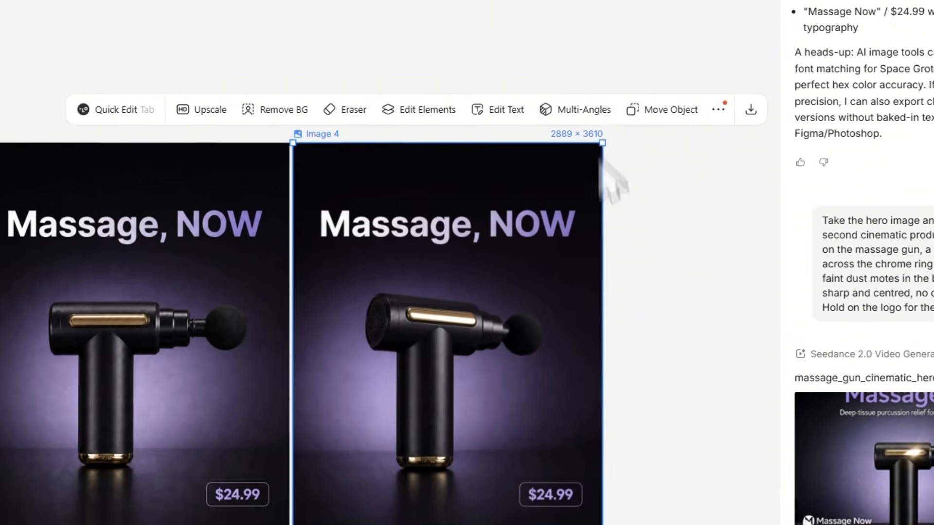
click(578, 109)
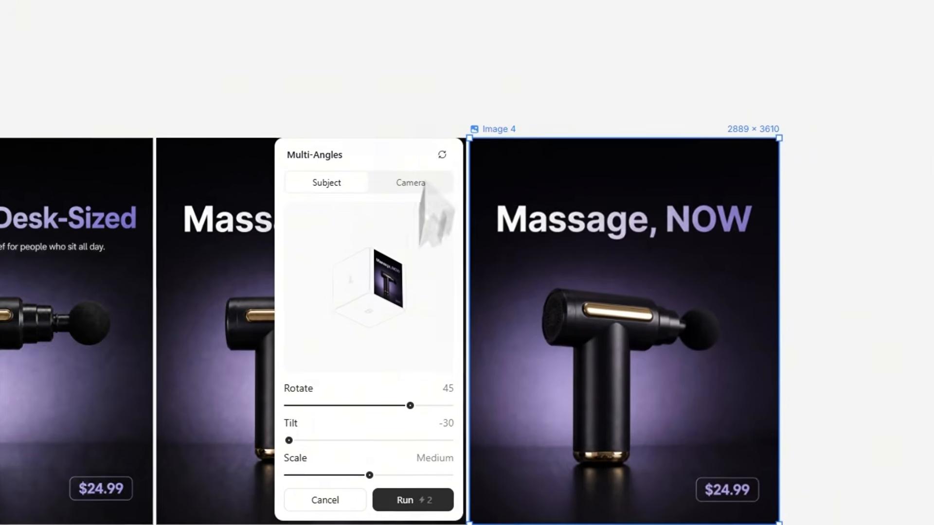
drag(197, 324, 112, 343)
drag(377, 256, 488, 146)
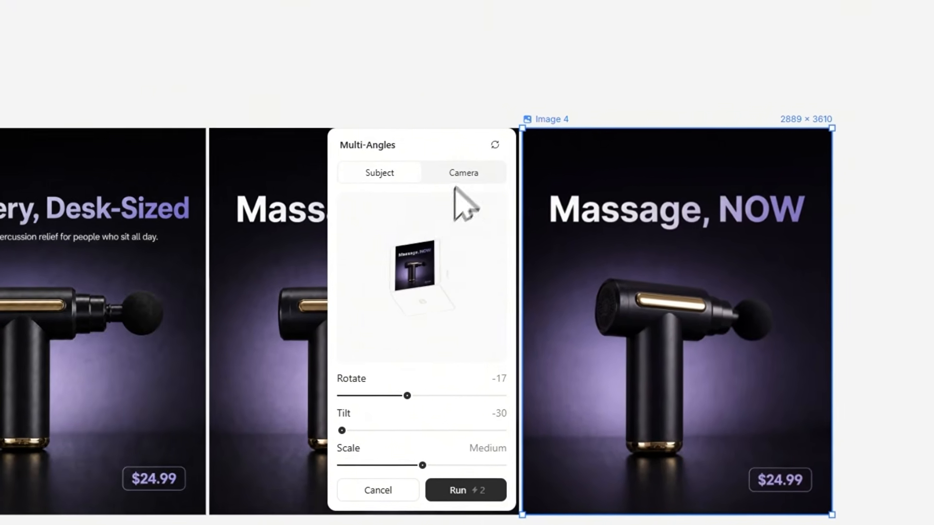
click(496, 127)
drag(432, 246, 441, 215)
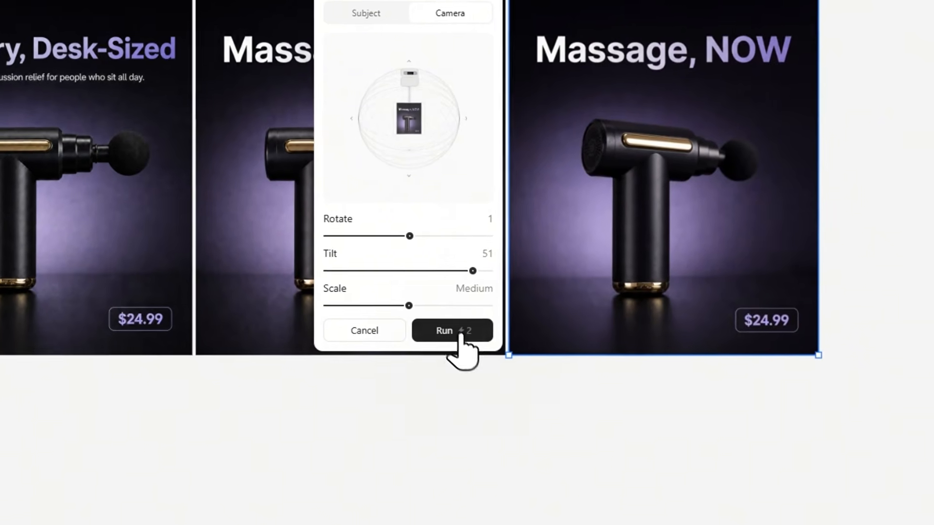
click(479, 469)
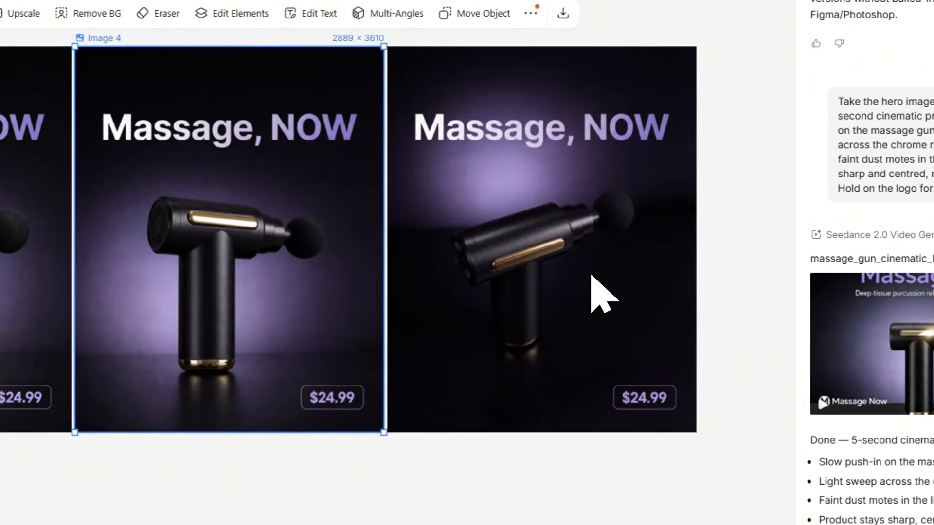
click(590, 272)
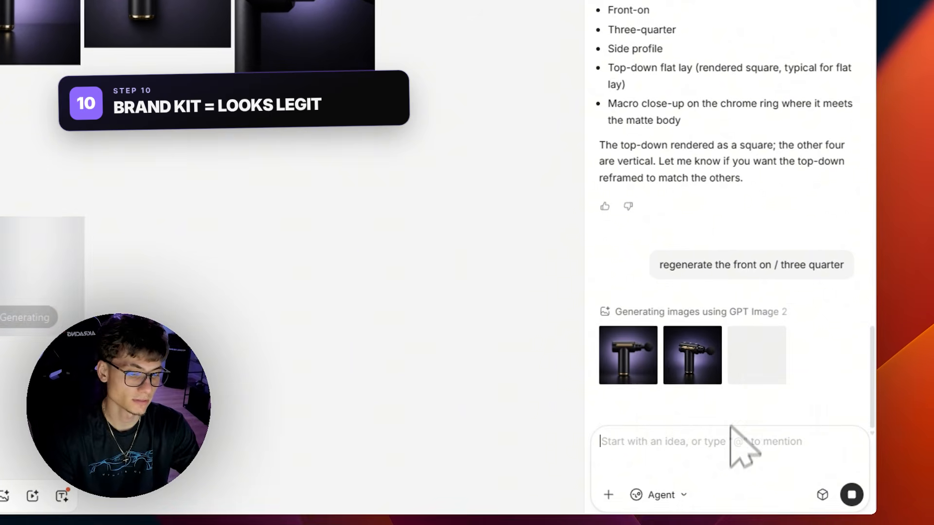
Step: Request the Brand Kit on all five listing images and the hero: #8b5cf6, #c4b5fd, #0a0a0a, Space Grotesk headlines, Inter body, logo bottom-left
text(Load my Brand Kit — colours #8b5cf6 and #c4b5fd on a near-black #0a0a0a base, fonts Space Grotesk for headlines / Inter for body, logo attached. Apply it across all five listing images plus the hero: logo bottom-left at consistent size and margin, accent colour #8b5cf6 on the price badge, headlines in Space Grotesk. Every asset should look like it came from the same campaign.)
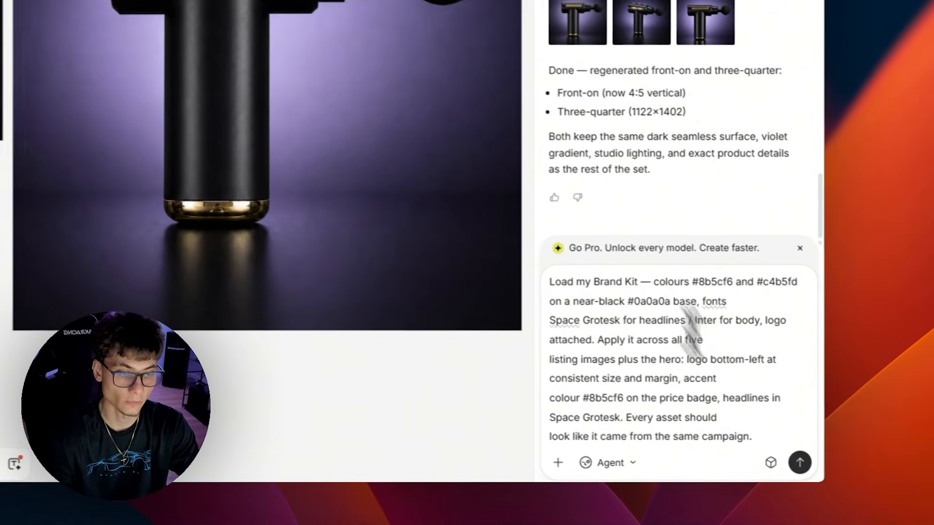
click(796, 462)
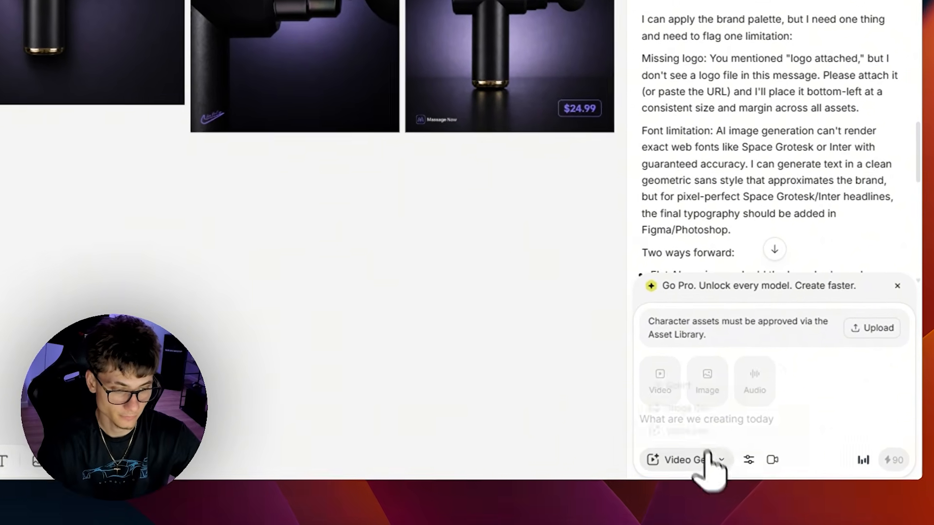
Step: In Agent mode, request a 5-second cinematic hero ad with slow push-in, light sweep, dust motes and final logo hold, and play the generated video
click(705, 468)
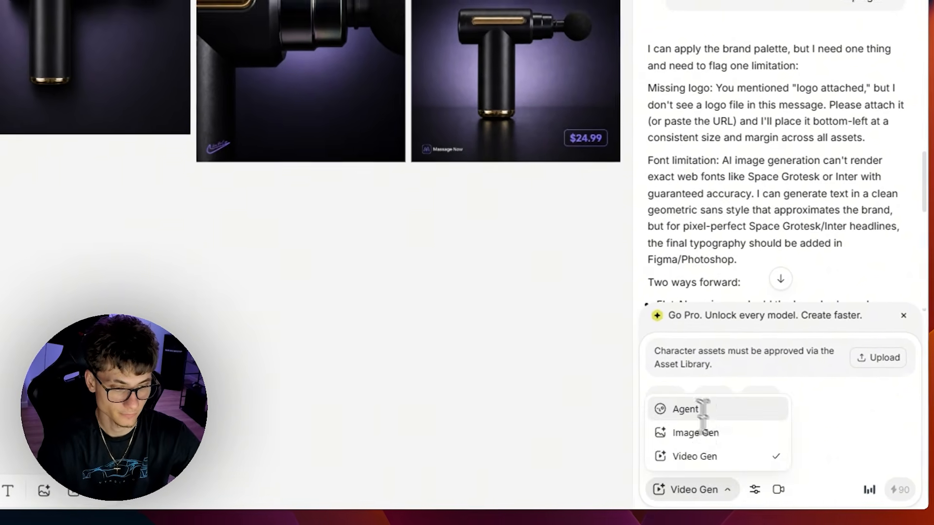
click(703, 409)
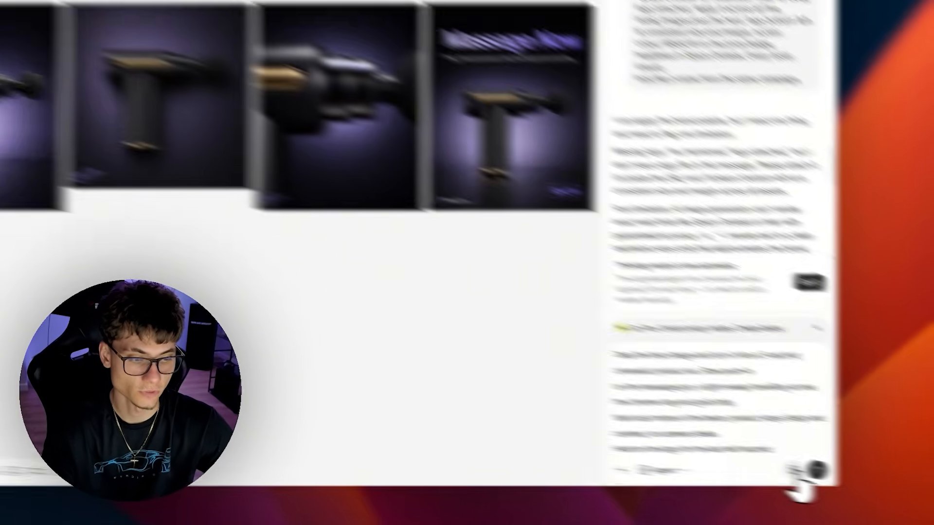
click(795, 471)
scroll(761, 377, down, 4)
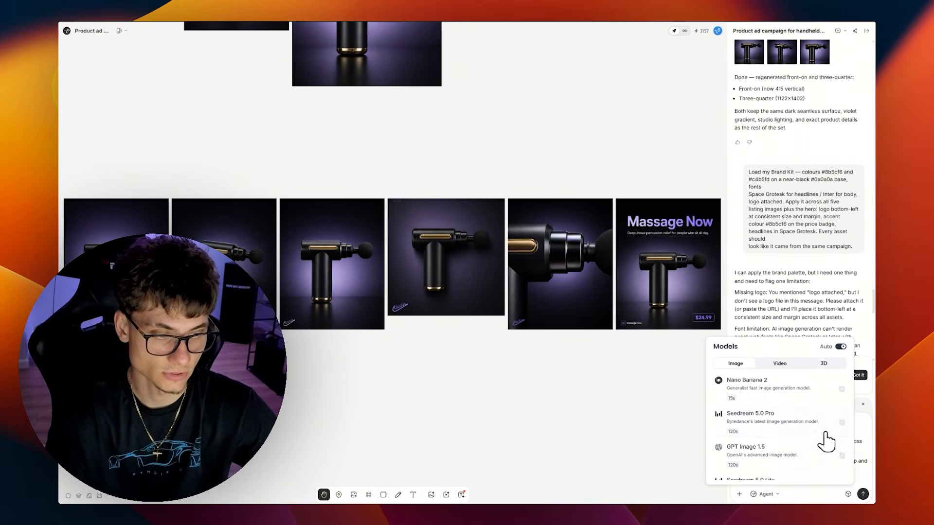
scroll(825, 441, down, 5)
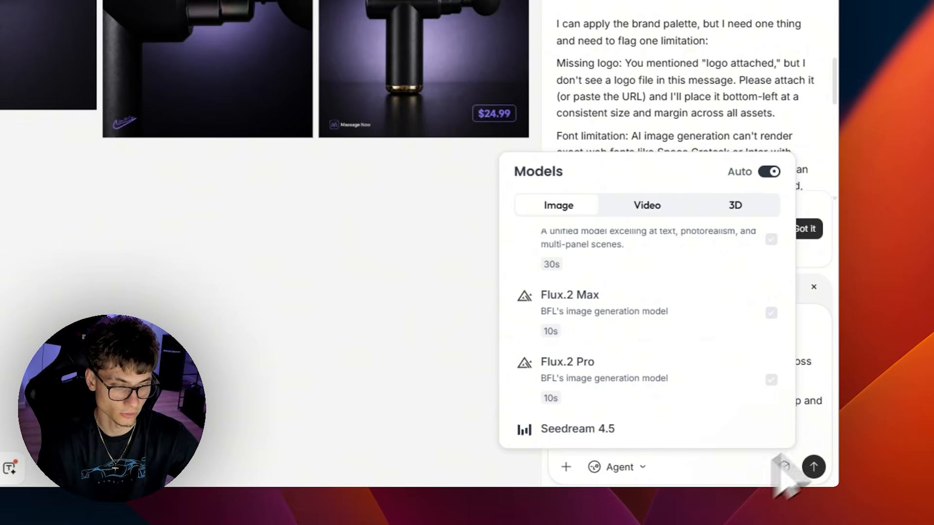
click(814, 467)
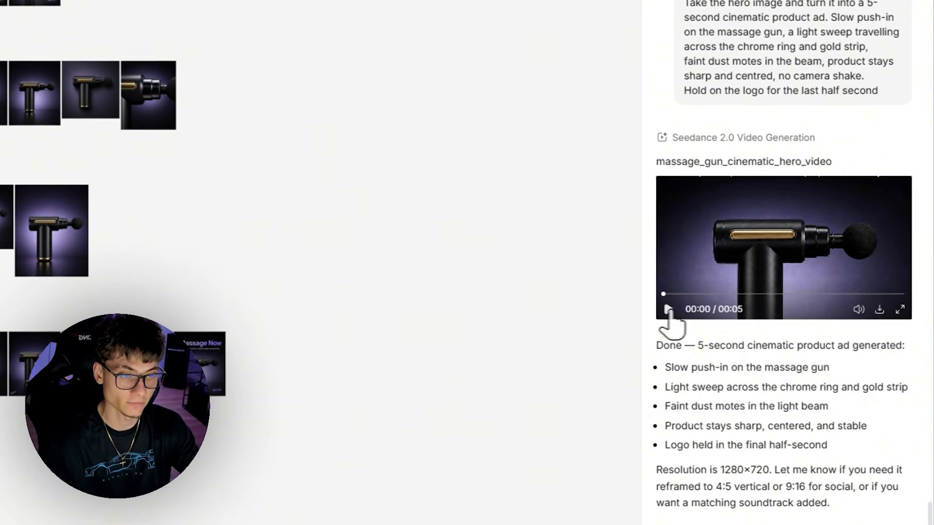
click(666, 309)
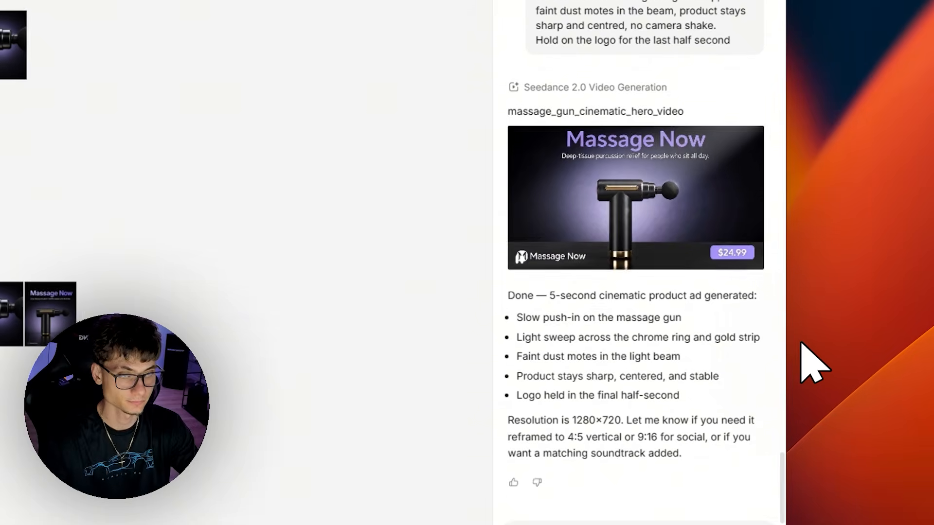